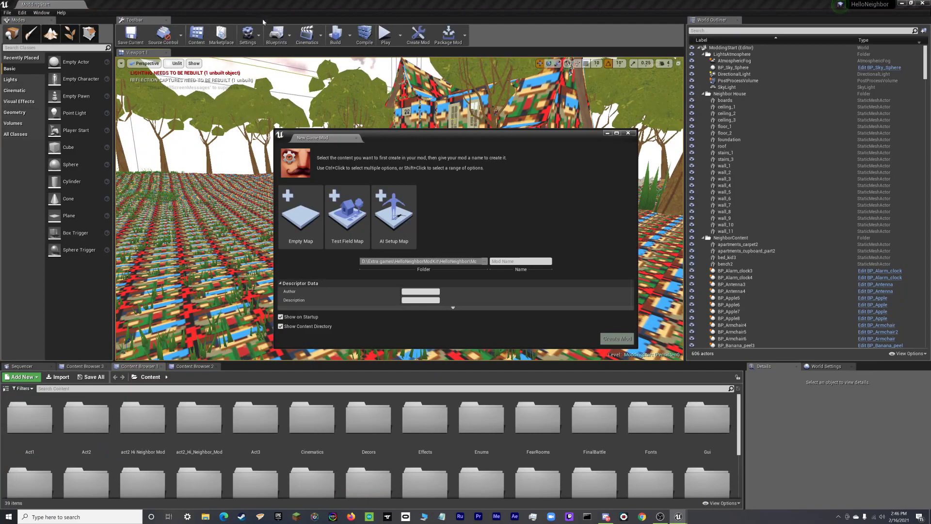
# - Dismiss the new mod dialog and open the testing_map level from the Maps folder
pyautogui.click(628, 132)
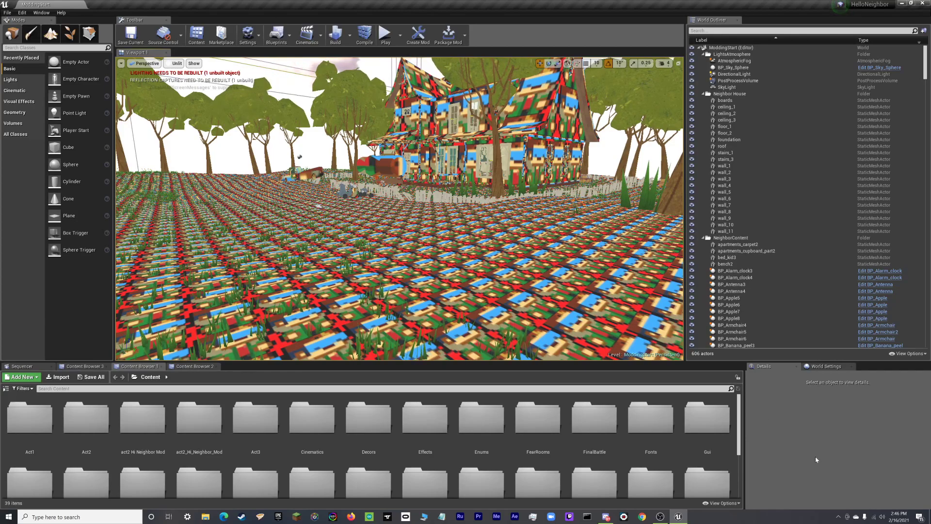
pyautogui.scroll(-1, 580, 436)
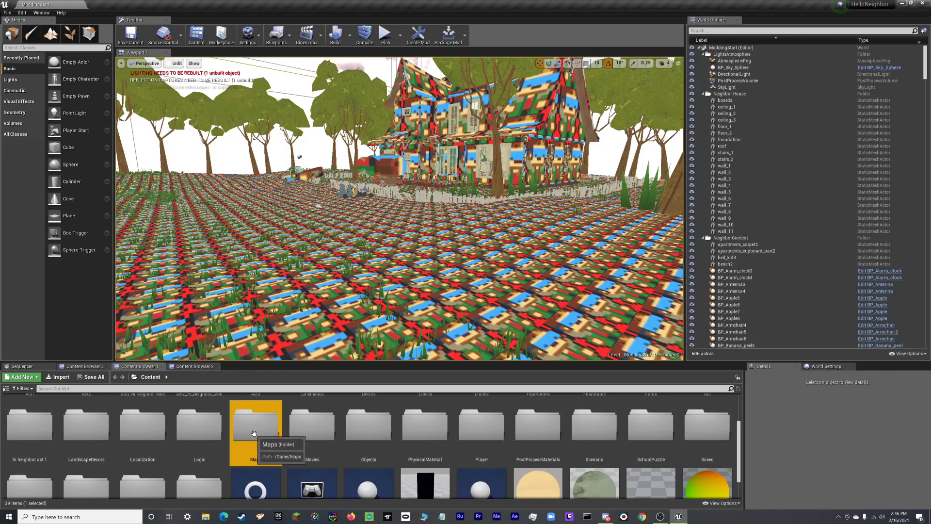
pyautogui.doubleClick(255, 434)
pyautogui.doubleClick(703, 402)
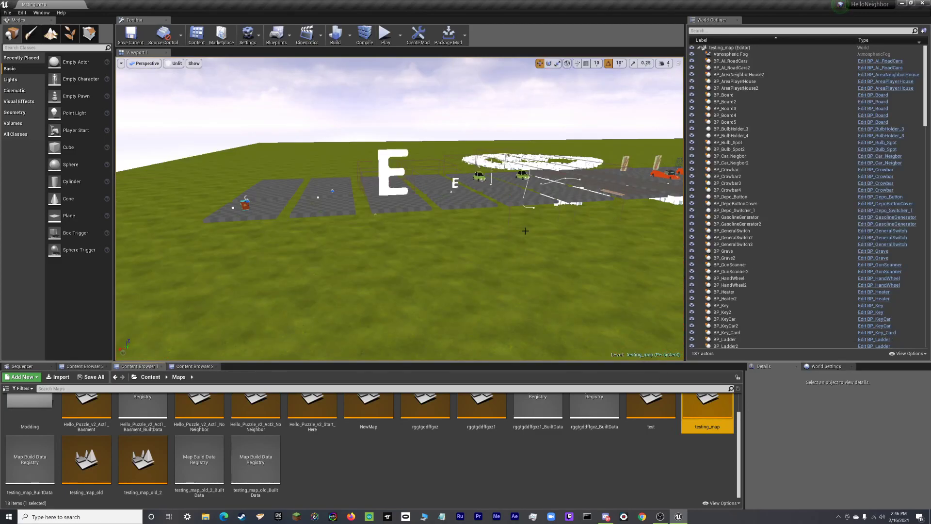
# - Switch the perspective viewport's view mode from Unlit to Lit
pyautogui.moveTo(526, 231); pyautogui.dragTo(531, 260, button='right')
pyautogui.press('e')
pyautogui.press('s')
pyautogui.click(177, 63)
pyautogui.click(184, 74)
# - Select the neighbor character BP_Sosed2 and examine him and the platforms around him
pyautogui.press('w')
pyautogui.press('w')
pyautogui.press('w')
pyautogui.press('w')
pyautogui.click(439, 223)
pyautogui.press('a')
pyautogui.moveTo(439, 223); pyautogui.dragTo(577, 199, button='right')
pyautogui.press('q')
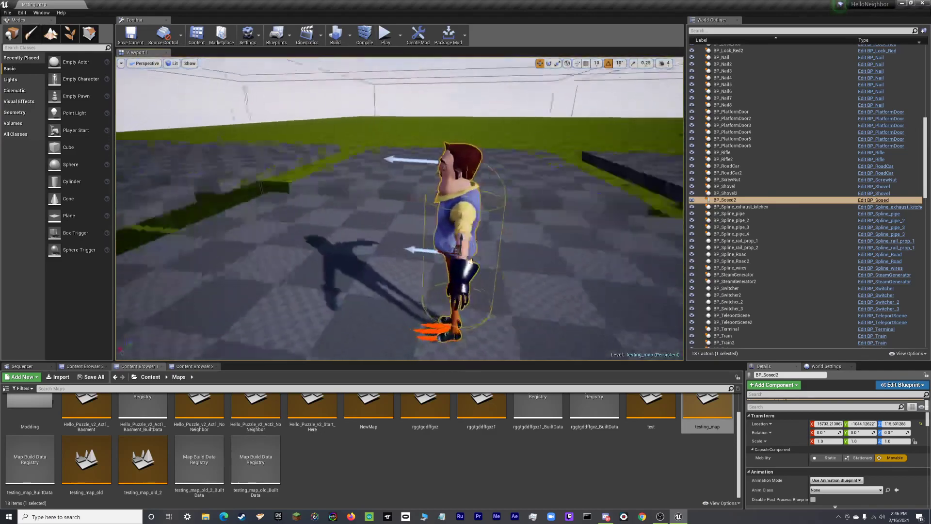
pyautogui.press('a')
pyautogui.moveTo(400, 208); pyautogui.dragTo(359, 281, button='right')
pyautogui.press('s')
pyautogui.press('w')
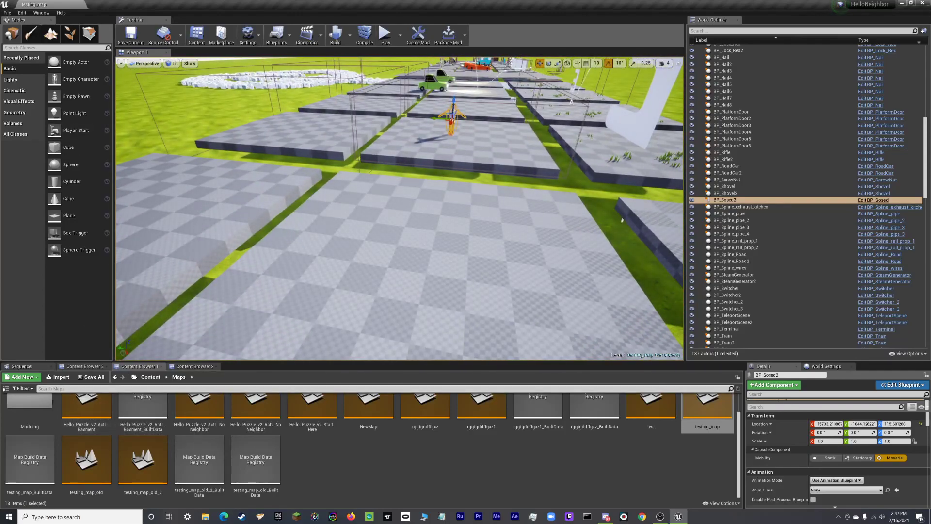
# - Move Sequencer behind the docked content browsers and close Content Browser 3
pyautogui.click(65, 370)
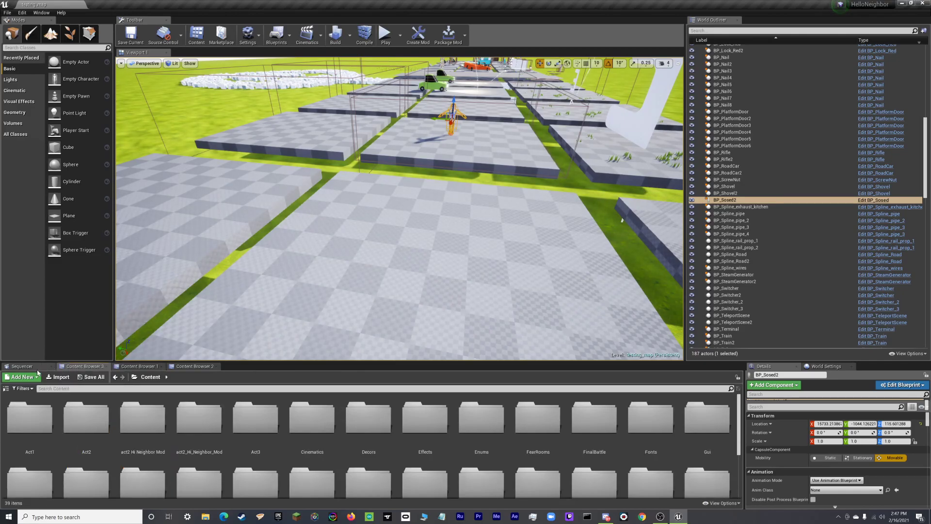
pyautogui.click(36, 368)
pyautogui.moveTo(37, 370); pyautogui.dragTo(191, 370)
pyautogui.click(100, 369)
pyautogui.click(137, 366)
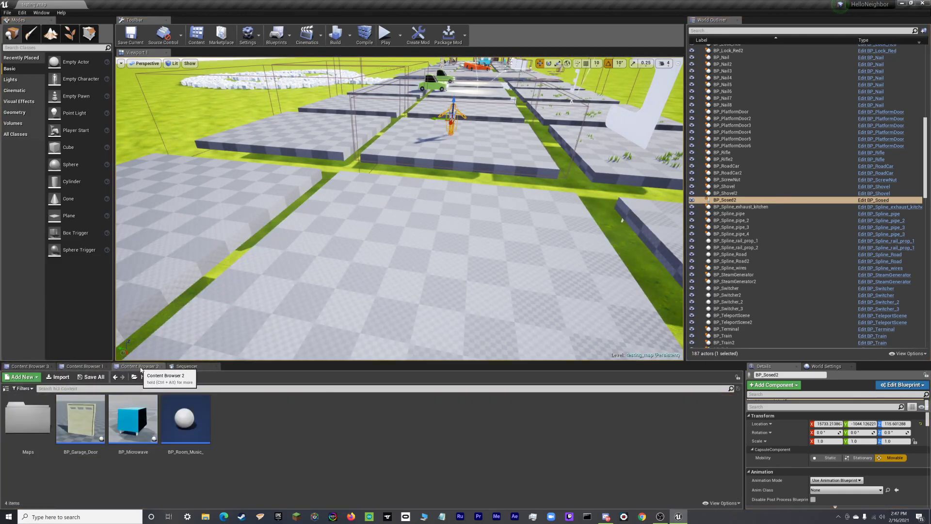
pyautogui.click(82, 366)
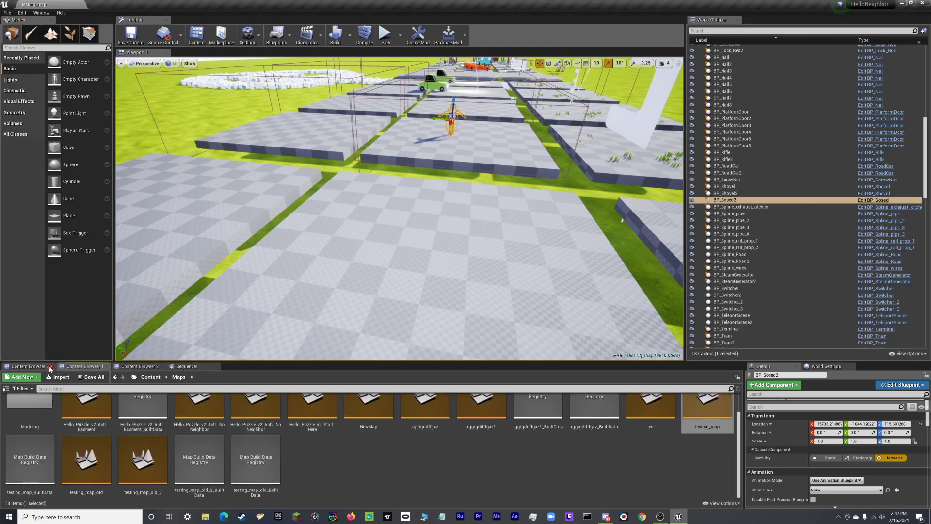
pyautogui.click(52, 366)
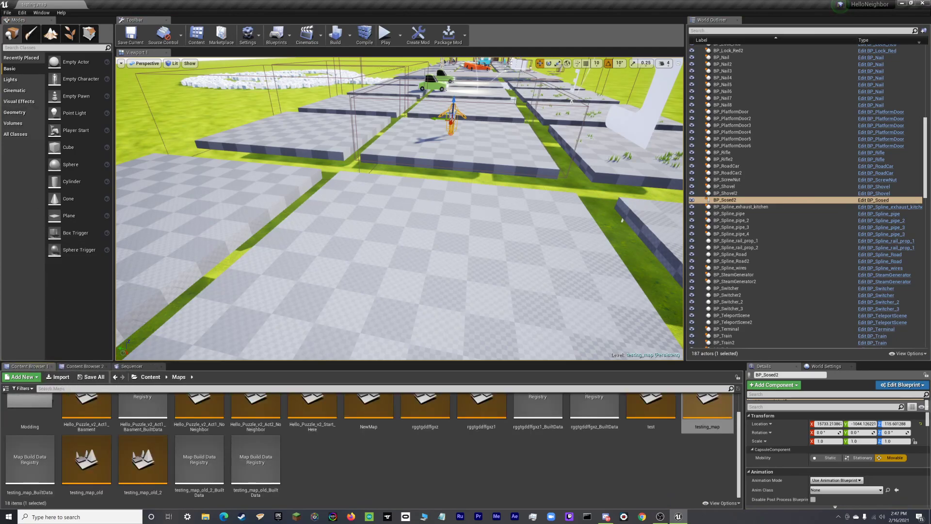
# - Reopen Content Browser 3 and dock it ahead of the other content browsers
pyautogui.click(83, 367)
pyautogui.click(39, 366)
pyautogui.click(7, 12)
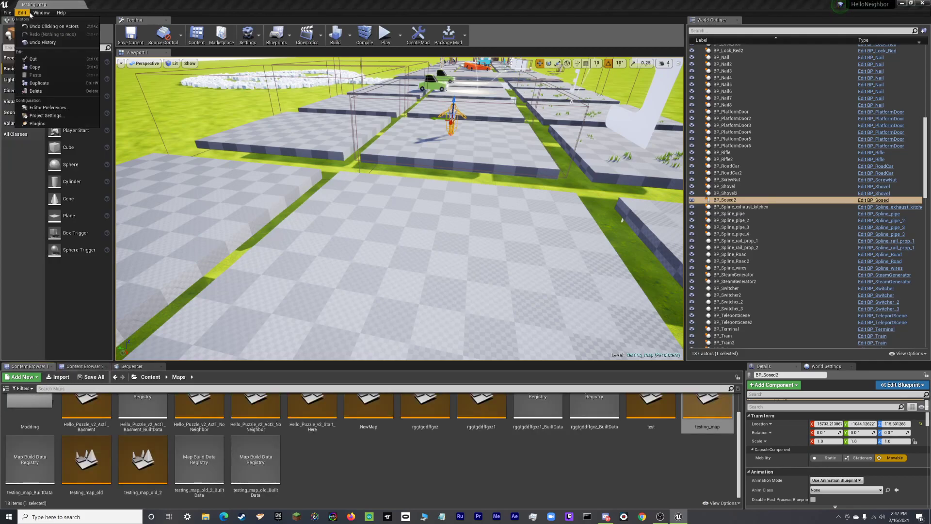
pyautogui.moveTo(86, 133)
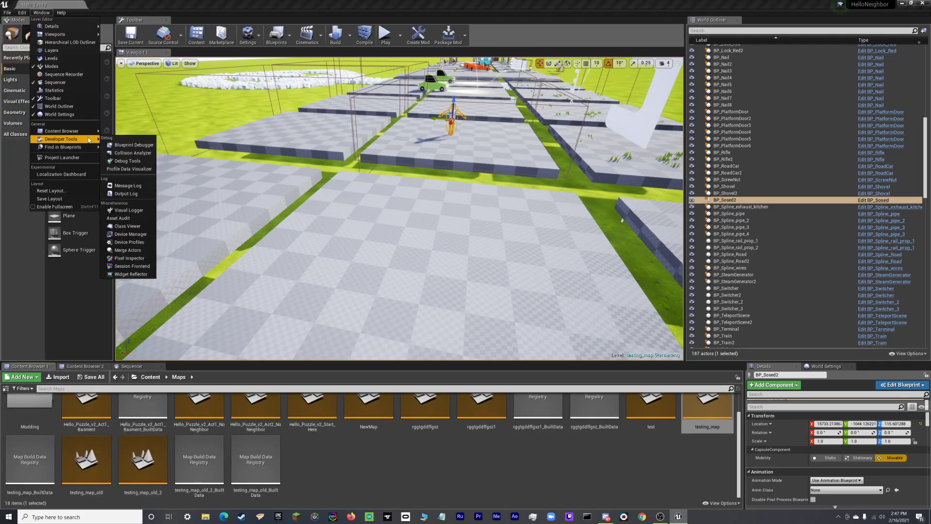
pyautogui.click(132, 146)
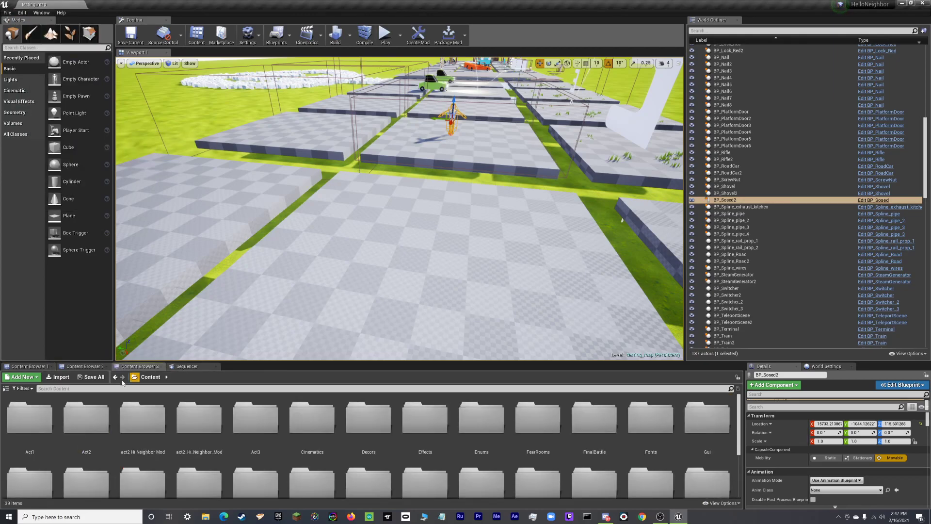
pyautogui.moveTo(138, 372); pyautogui.dragTo(27, 368)
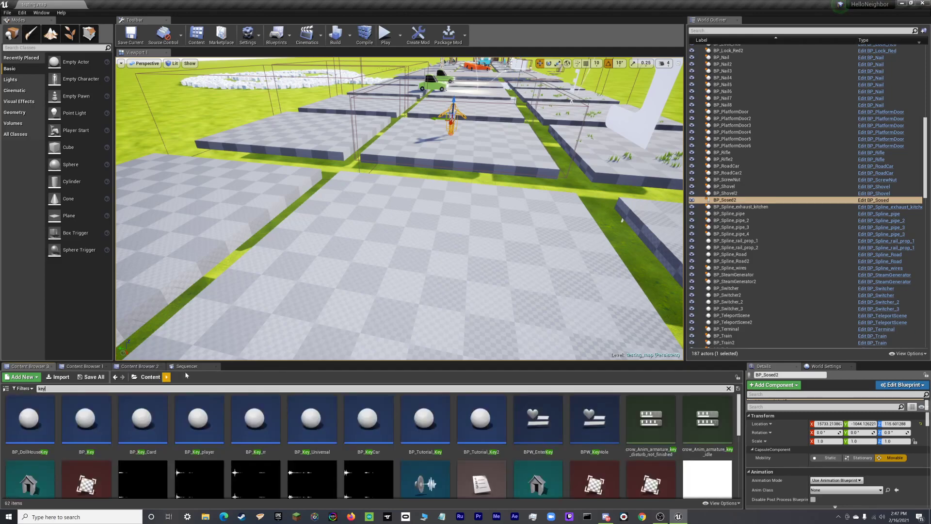
# - Search the content for "key" and place a BP_Key on the platform near the neighbor
pyautogui.moveTo(87, 420); pyautogui.dragTo(426, 241)
pyautogui.moveTo(426, 242); pyautogui.dragTo(426, 213, button='right')
pyautogui.moveTo(497, 250)
pyautogui.mouseDown(button='right')
pyautogui.moveTo(512, 240)
pyautogui.moveTo(497, 250)
pyautogui.mouseUp(button='right')
pyautogui.press('w')
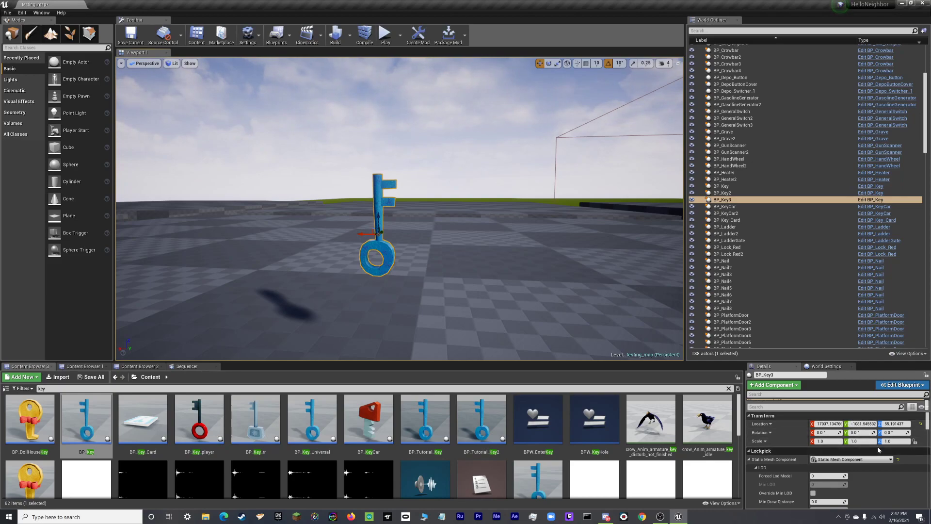
# - Set the Mode of the new key's Flat Component to SosedBelt
pyautogui.scroll(-3, 879, 450)
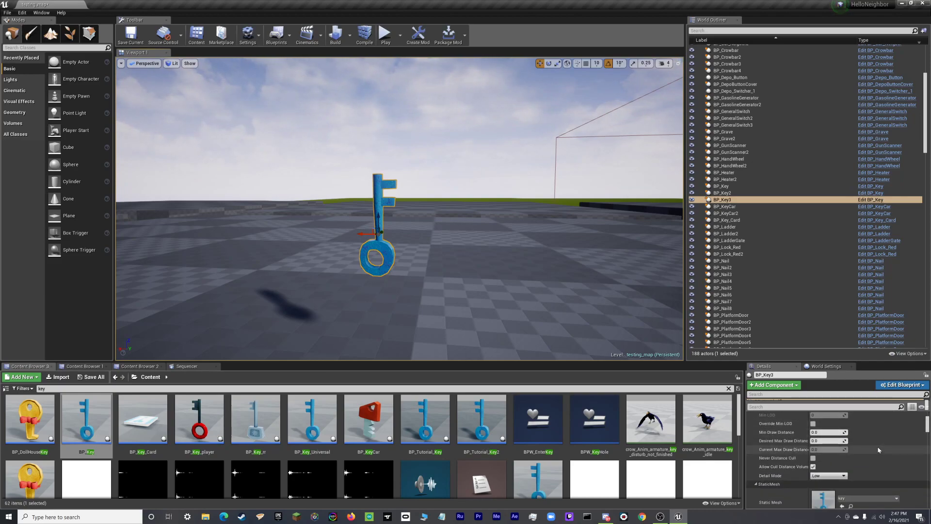
pyautogui.scroll(-5, 926, 470)
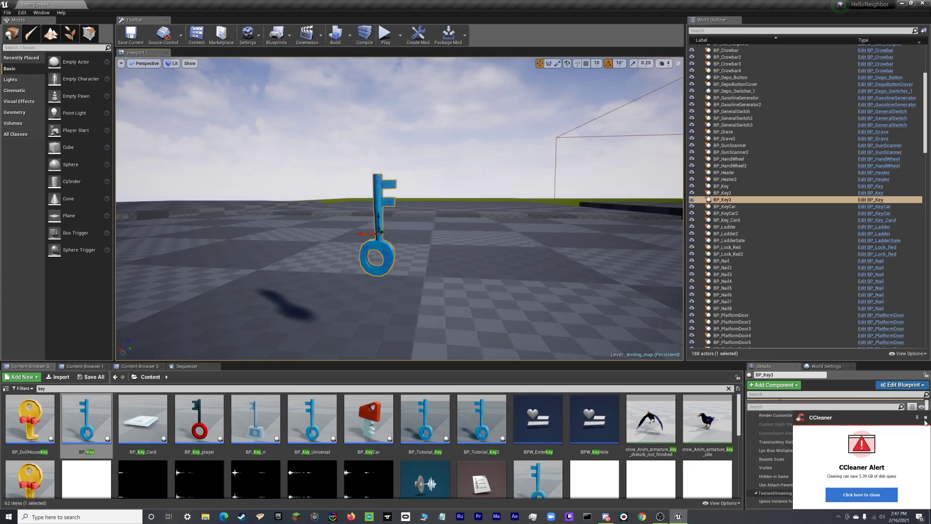
pyautogui.click(925, 418)
pyautogui.scroll(-5, 851, 456)
pyautogui.scroll(-5, 851, 457)
pyautogui.scroll(-6, 851, 456)
pyautogui.scroll(-5, 852, 457)
pyautogui.scroll(-8, 852, 456)
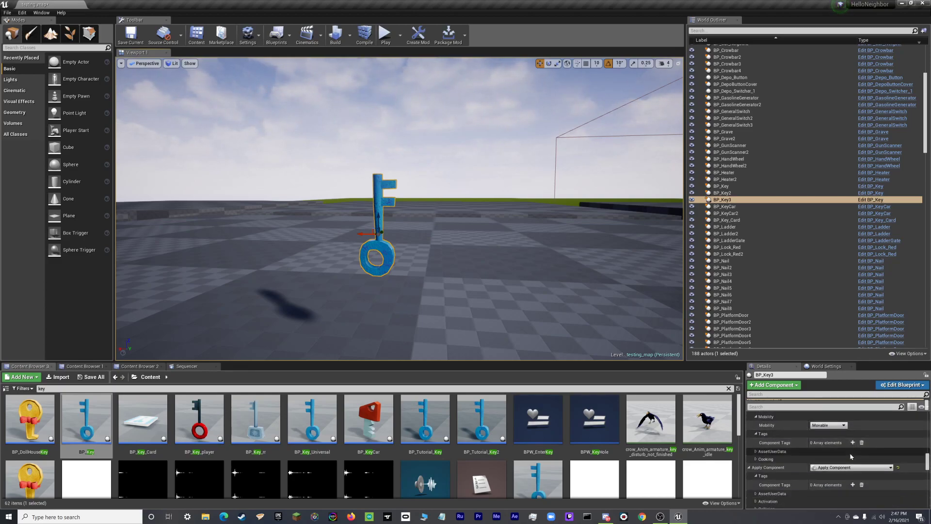
pyautogui.scroll(-1, 851, 456)
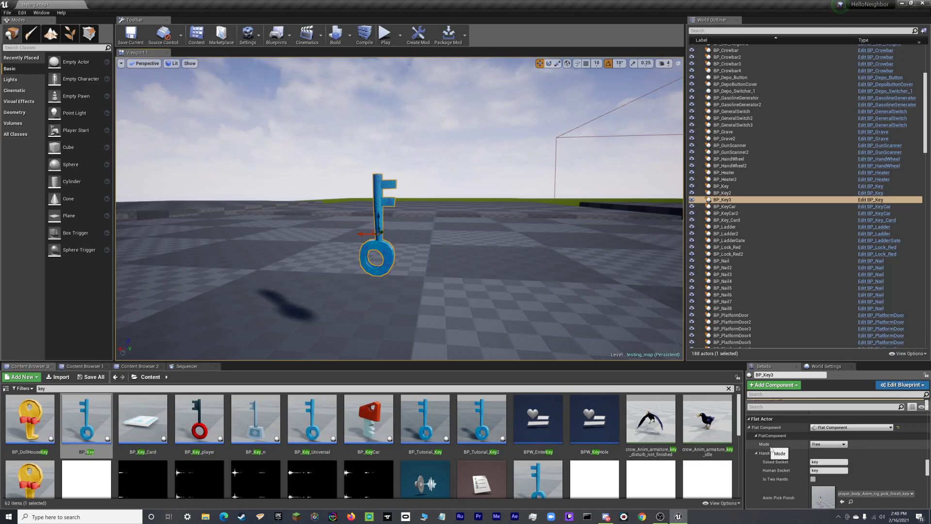
pyautogui.click(823, 445)
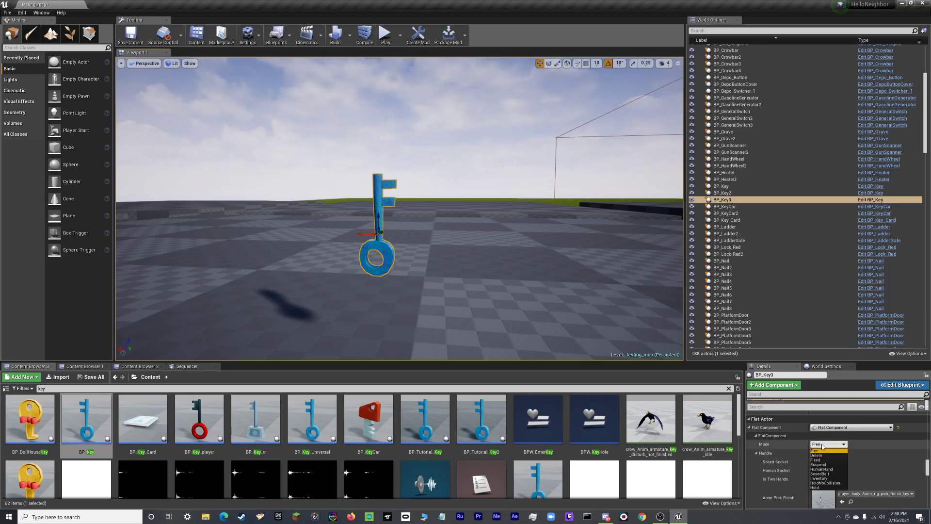
pyautogui.click(824, 474)
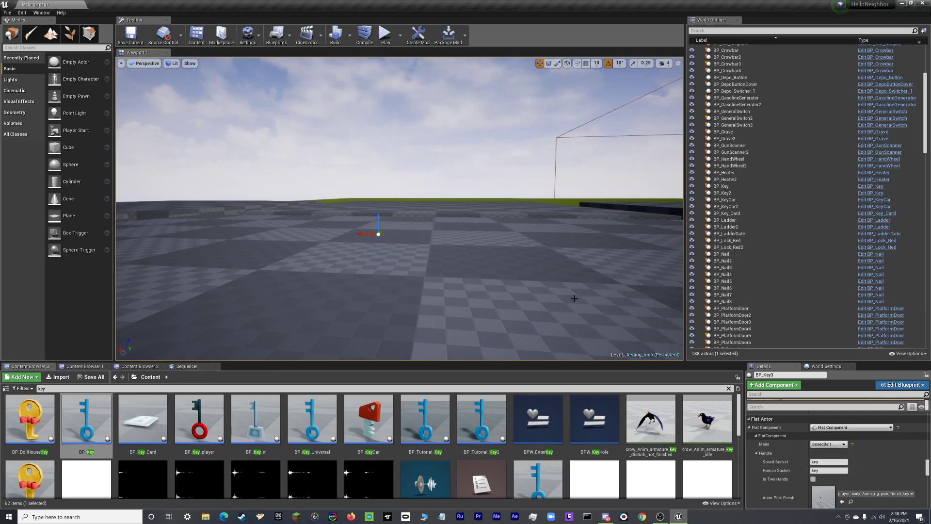
# - Check the key's placement on the neighbor's belt, then play the level and run across the map to the neighbor
pyautogui.press('f')
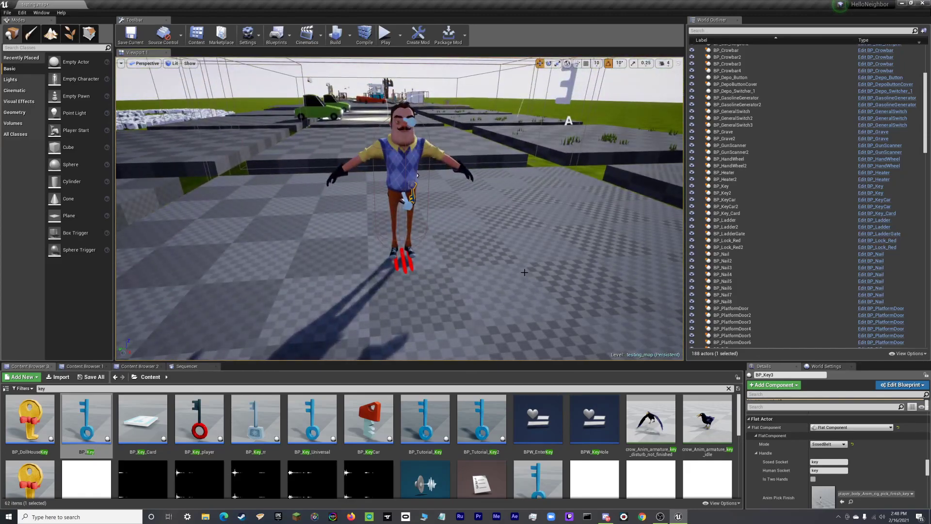
pyautogui.press('Escape')
pyautogui.moveTo(539, 272); pyautogui.dragTo(557, 291, button='right')
pyautogui.press('w')
pyautogui.press('s')
pyautogui.click(389, 39)
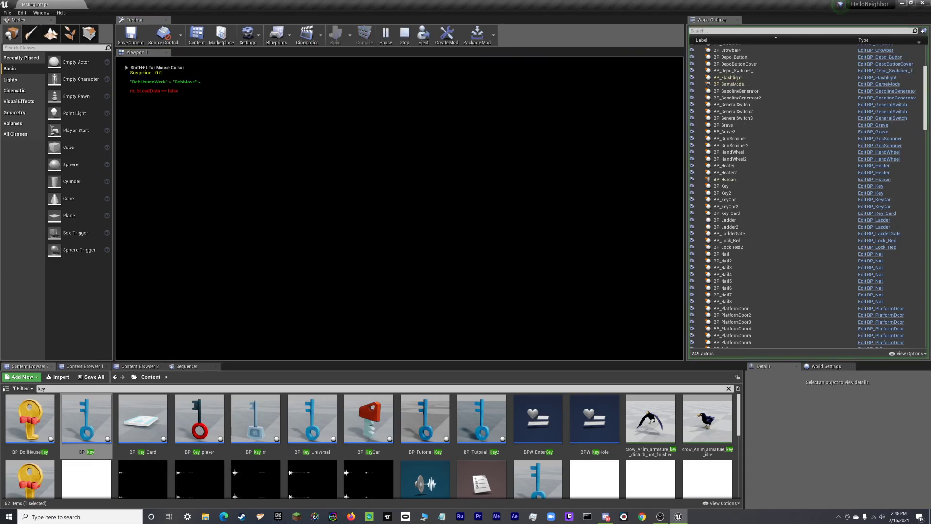
pyautogui.press('w')
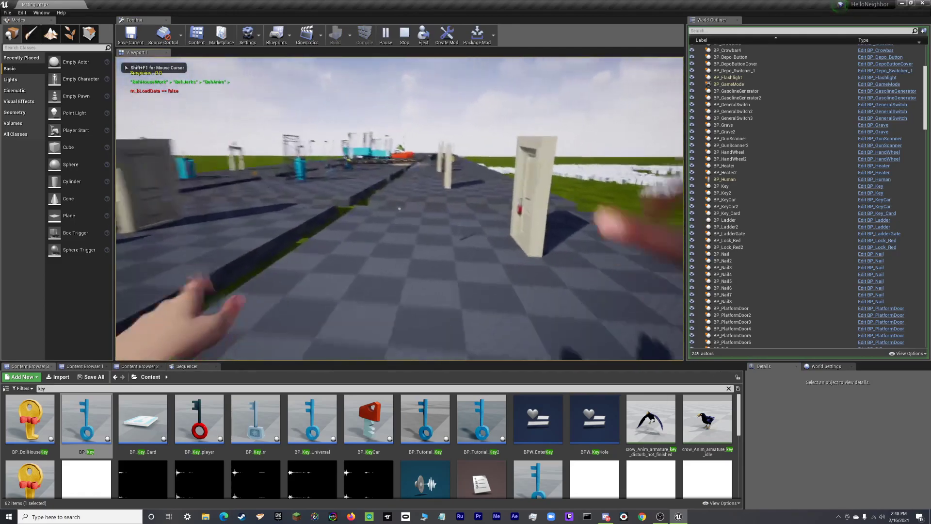
pyautogui.press('w')
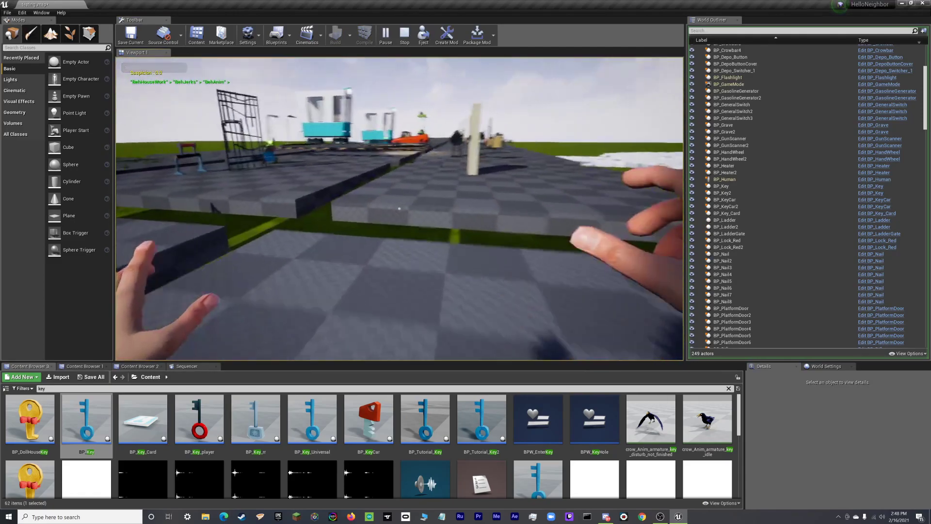
pyautogui.press('w')
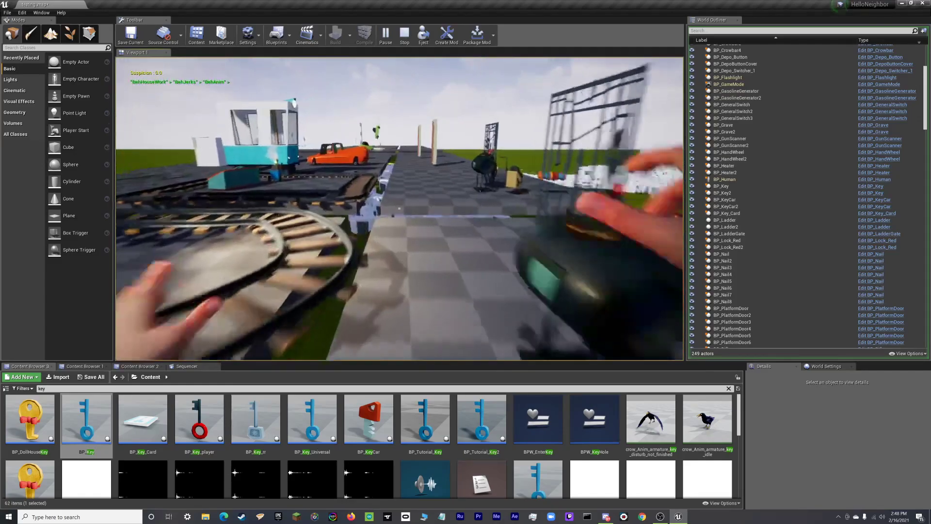
pyautogui.press('w')
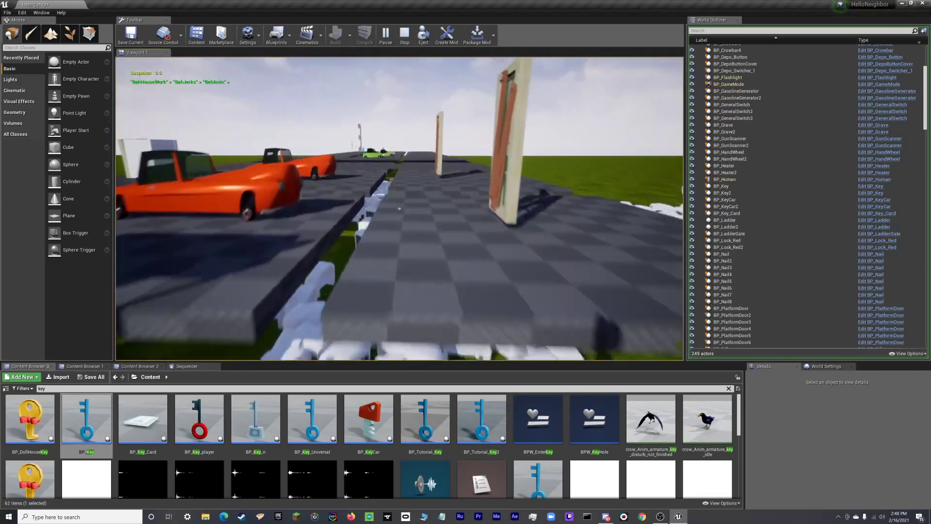
pyautogui.press('w')
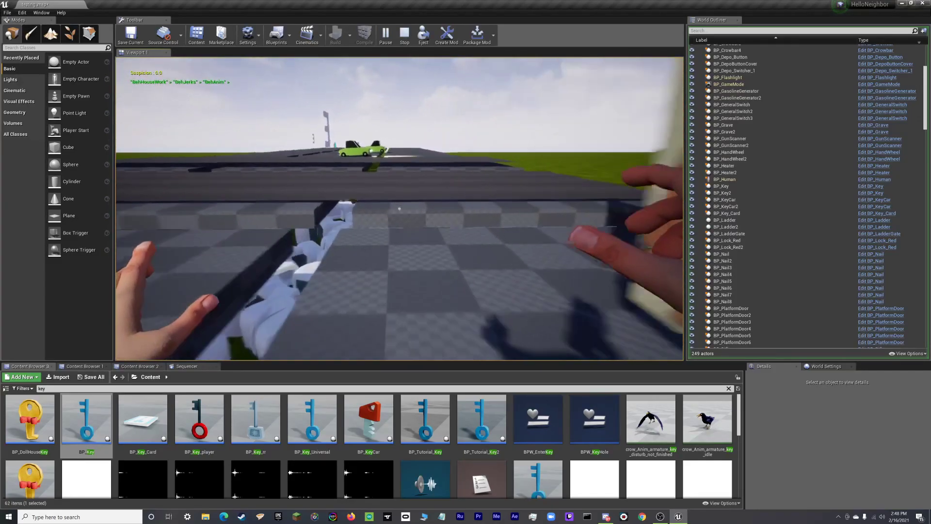
pyautogui.press('w')
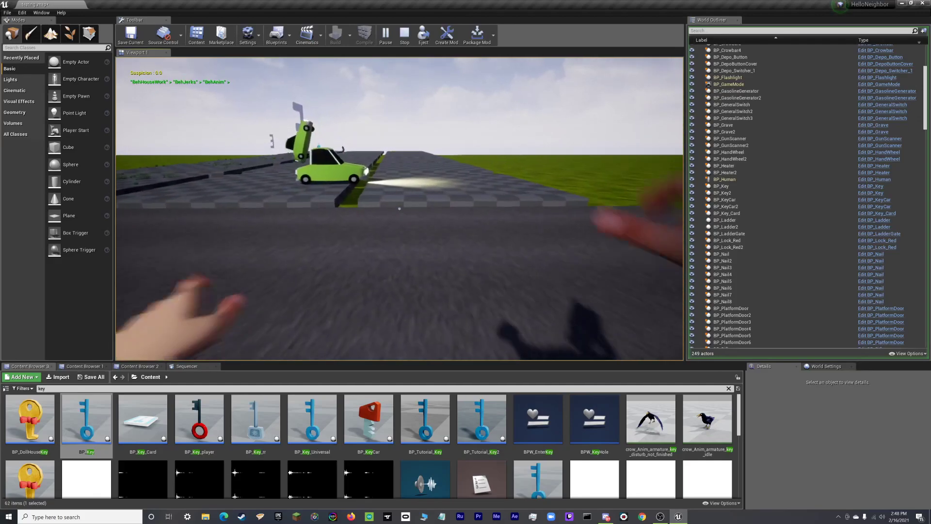
pyautogui.press('w')
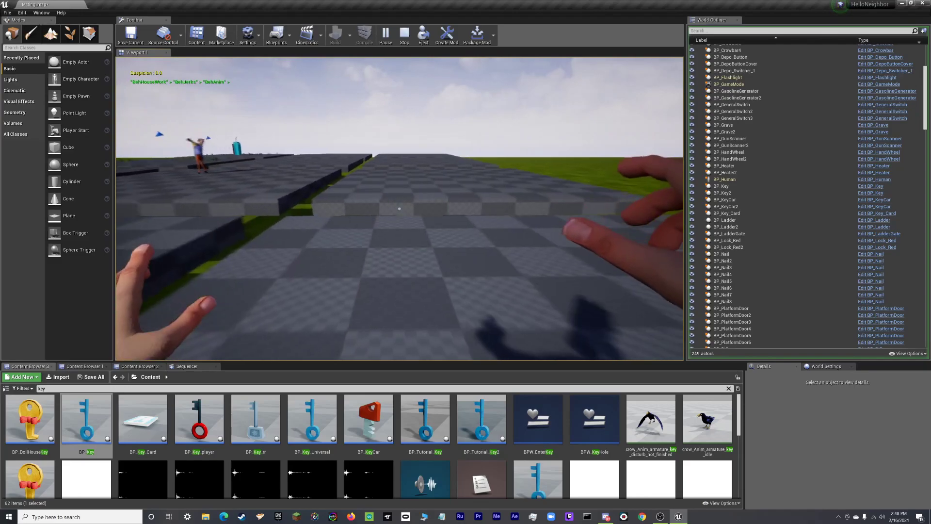
pyautogui.press('w')
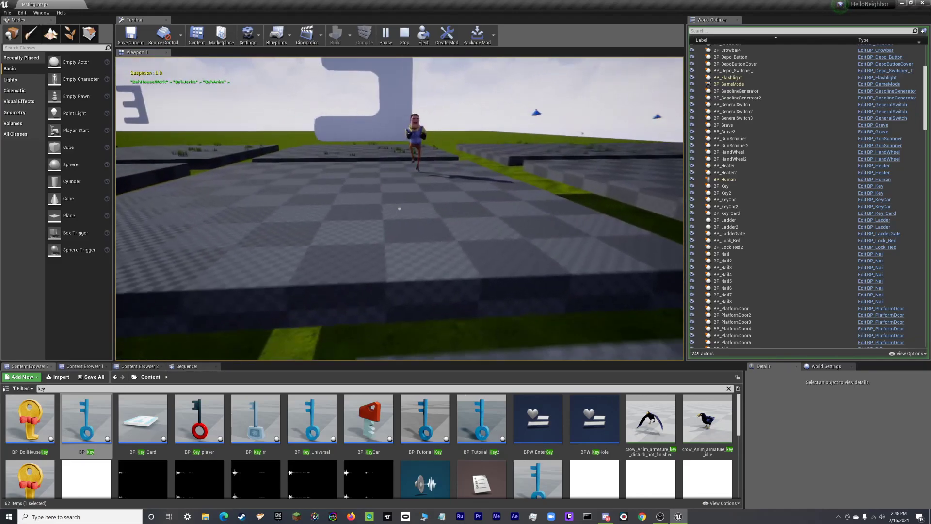
# - Approach the neighbor in the play test and take the key from his belt
pyautogui.press('d')
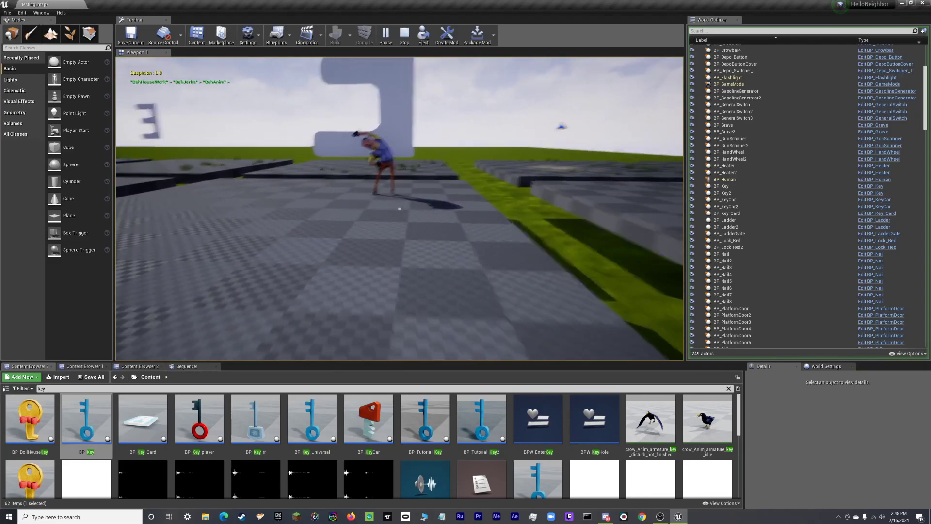
pyautogui.press('w')
pyautogui.press('s')
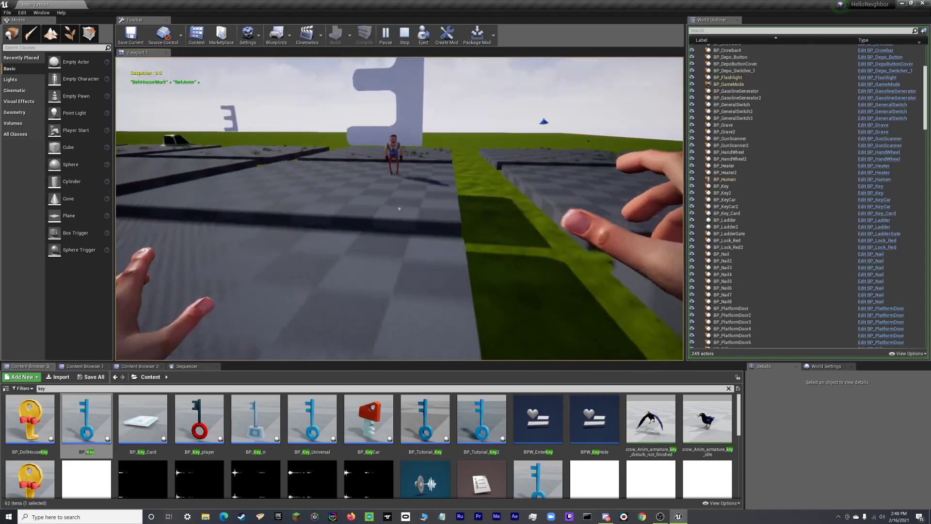
pyautogui.press('w')
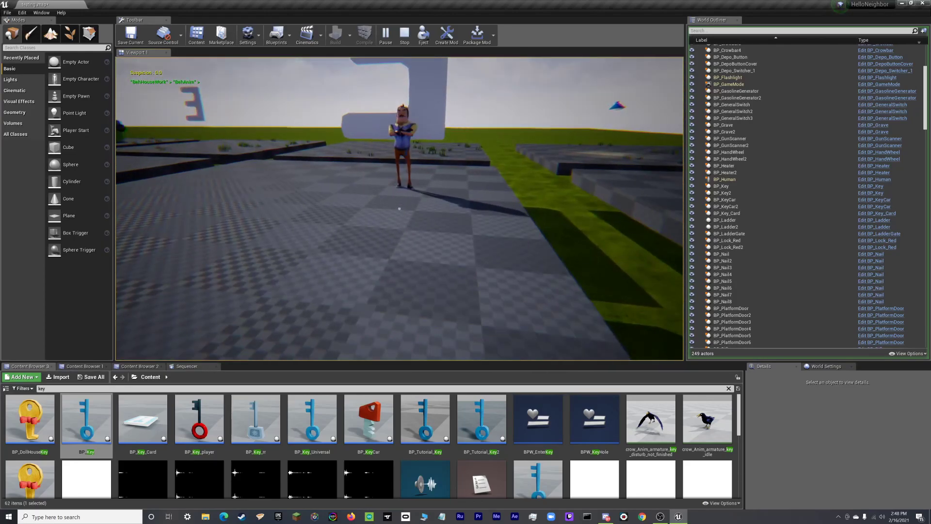
pyautogui.press('w')
pyautogui.press('space')
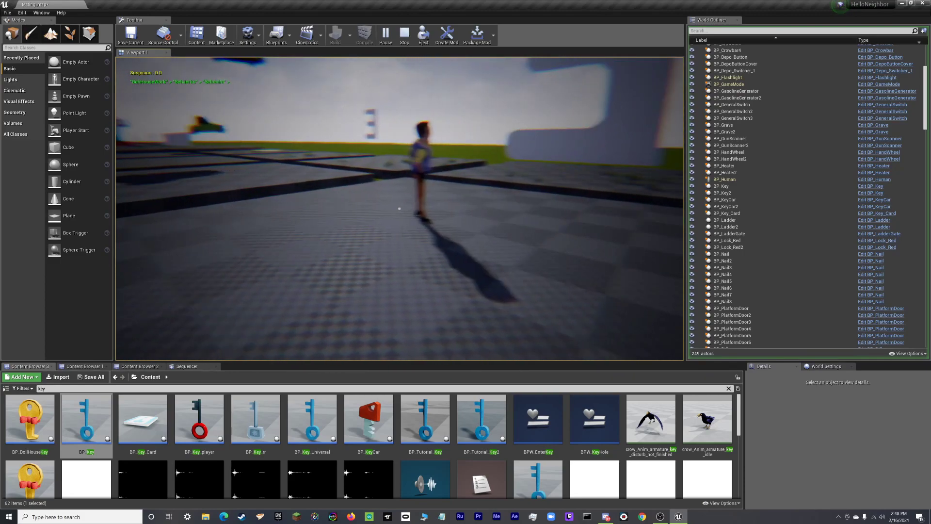
pyautogui.press('w')
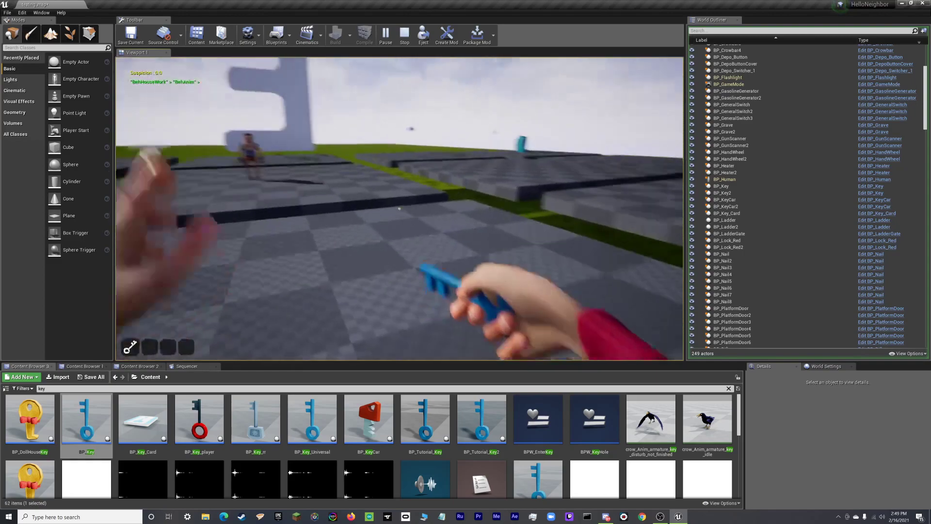
# - Walk back toward the neighbor, end the play test and survey the platforms from above
pyautogui.press('w')
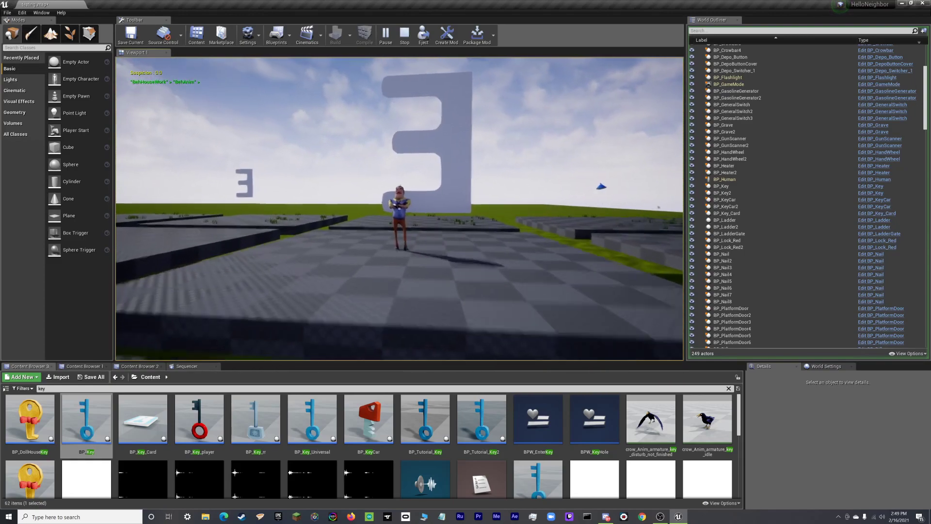
pyautogui.press('w')
pyautogui.rightClick(399, 208)
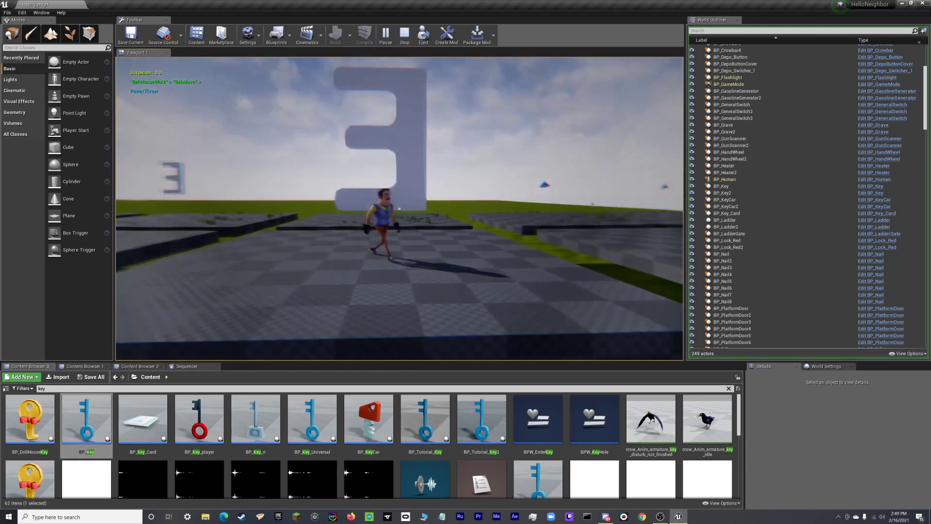
pyautogui.press('Escape')
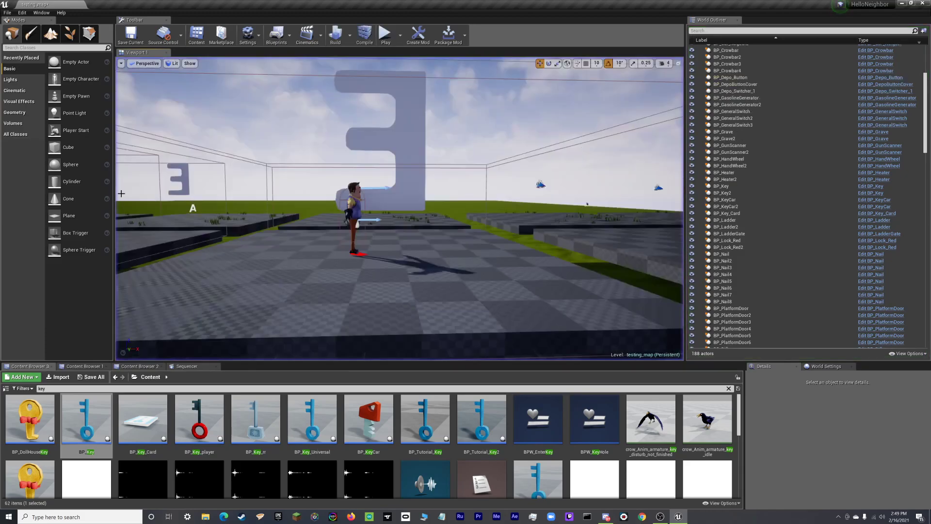
pyautogui.scroll(-5, 399, 208)
pyautogui.moveTo(399, 208); pyautogui.dragTo(384, 204, button='right')
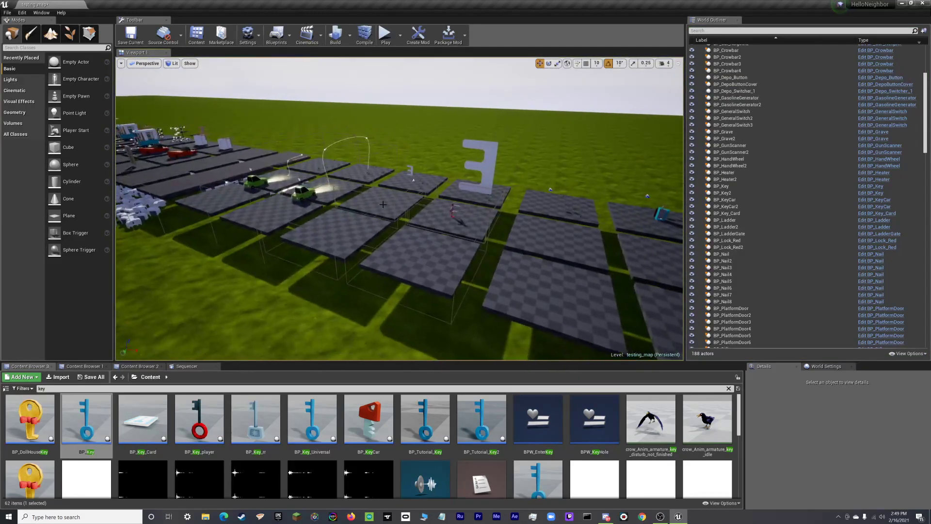